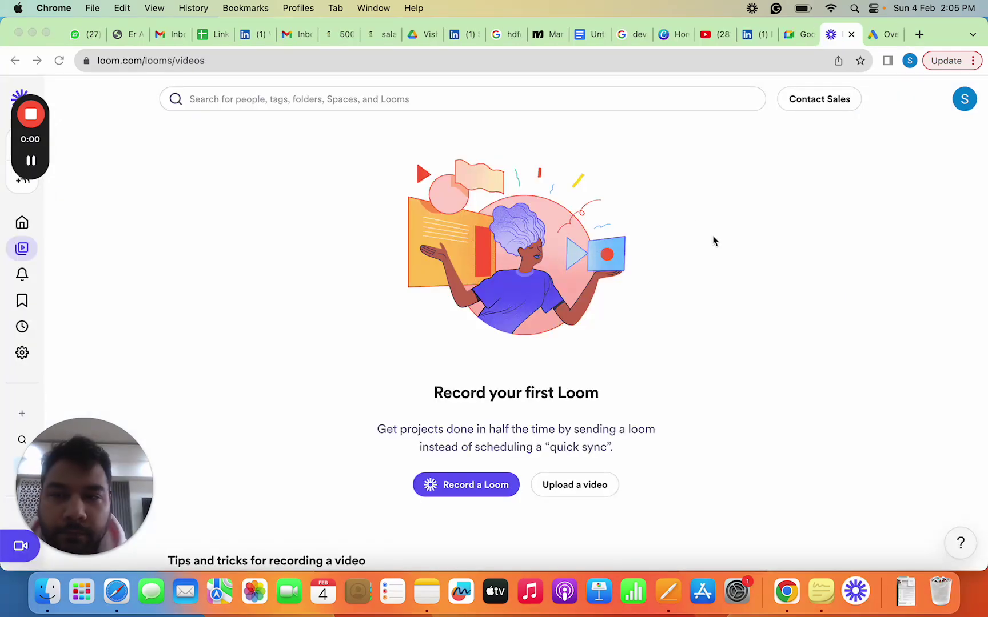
Switch to the Google Ads tab to show the account Overview with cost, views and spend.
left_click(886, 36)
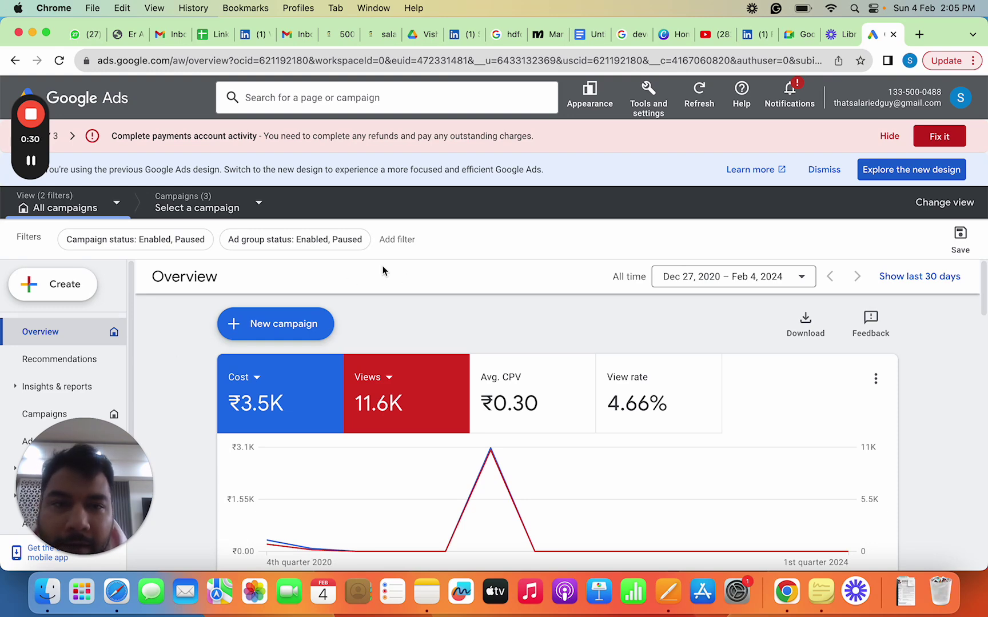
left_click(650, 113)
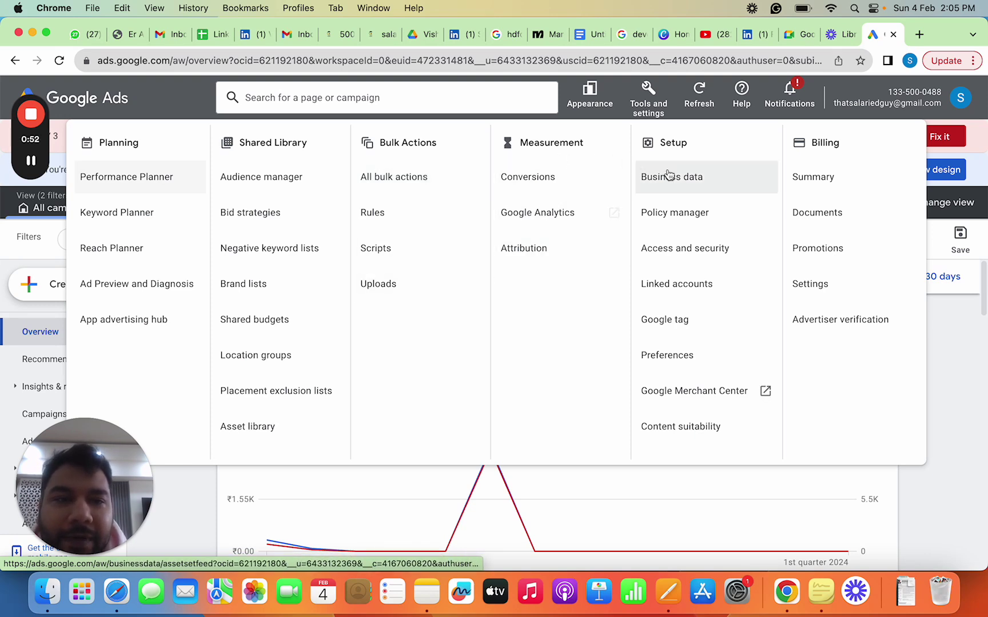
left_click(950, 376)
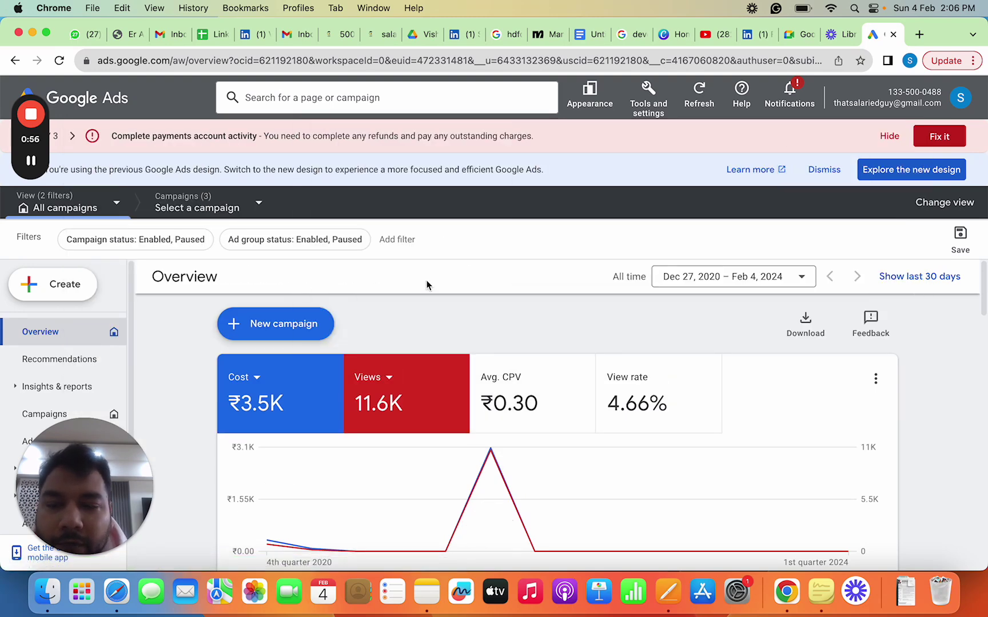
scroll(426, 284, "down", 3)
scroll(55, 399, "down", 2)
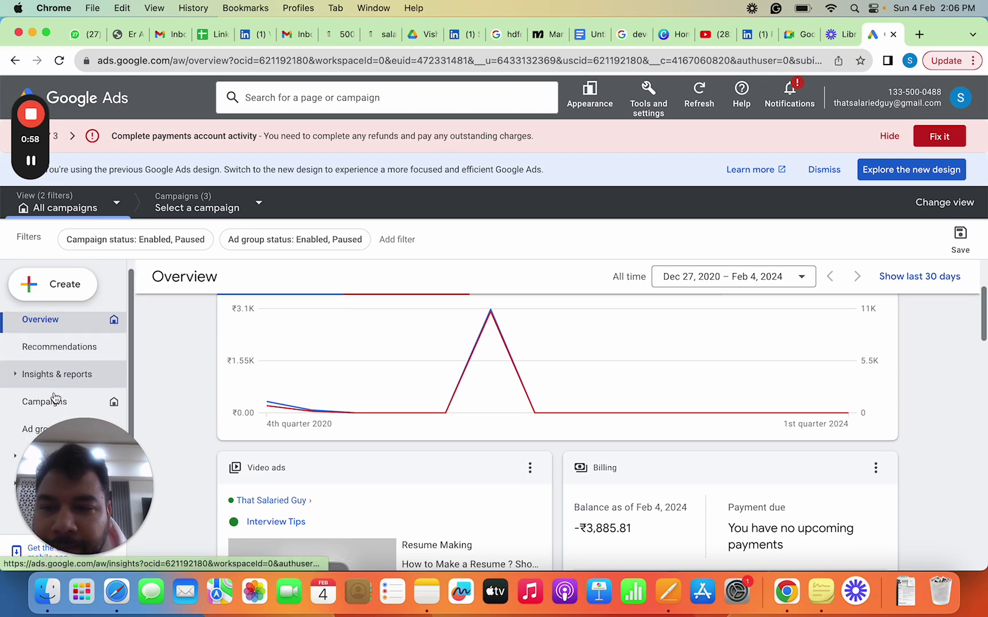
scroll(55, 398, "down", 4)
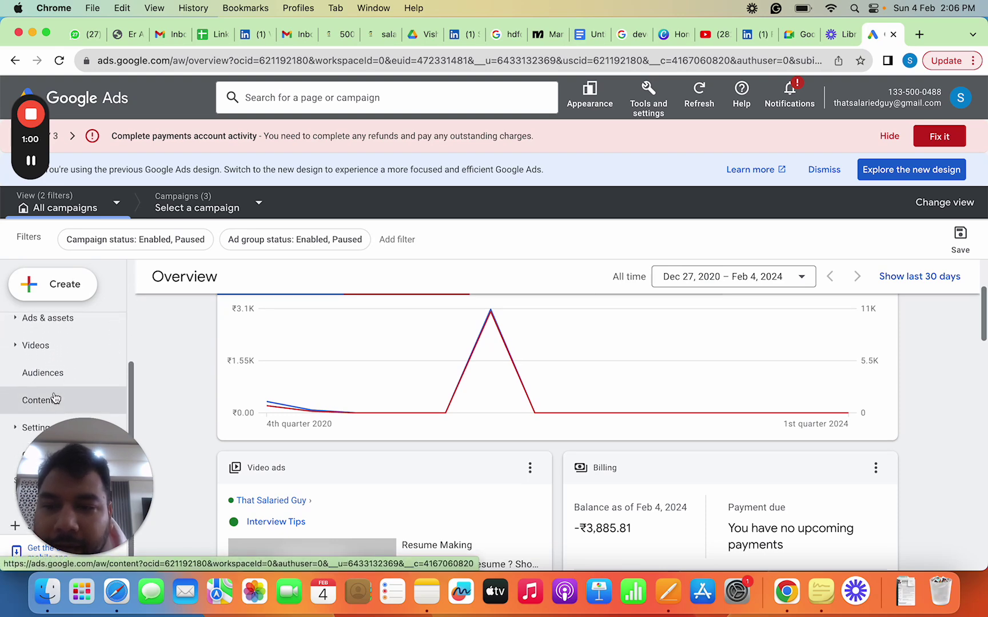
scroll(55, 398, "up", 6)
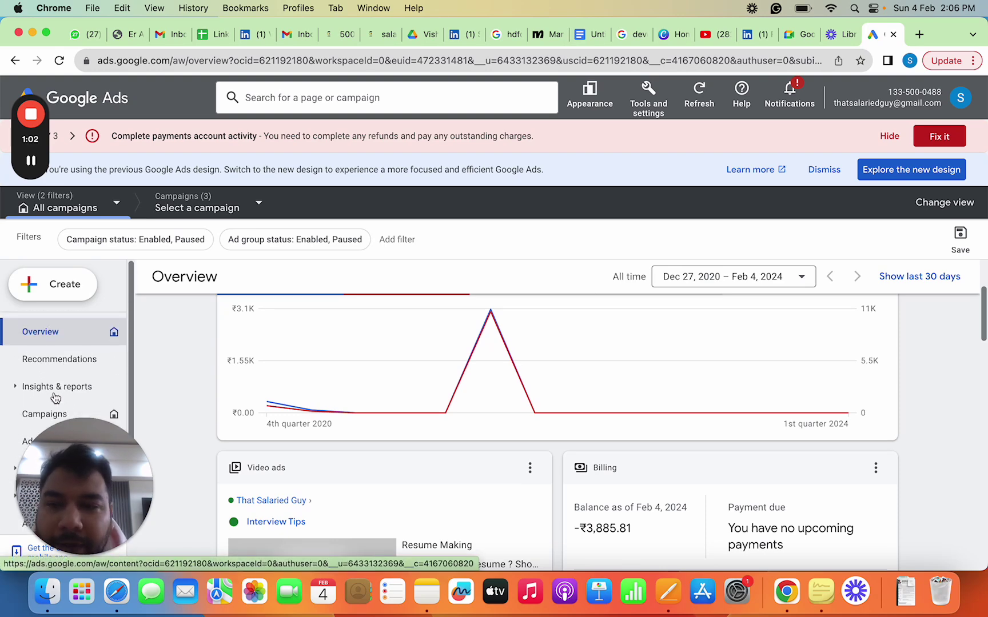
Start a new campaign from the Create menu.
left_click(54, 296)
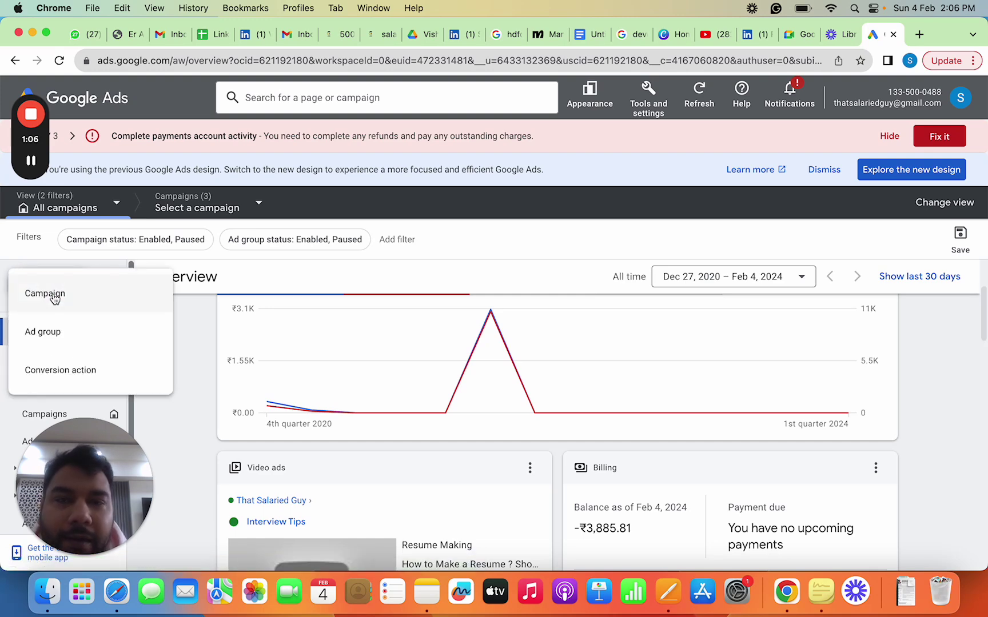
left_click(53, 296)
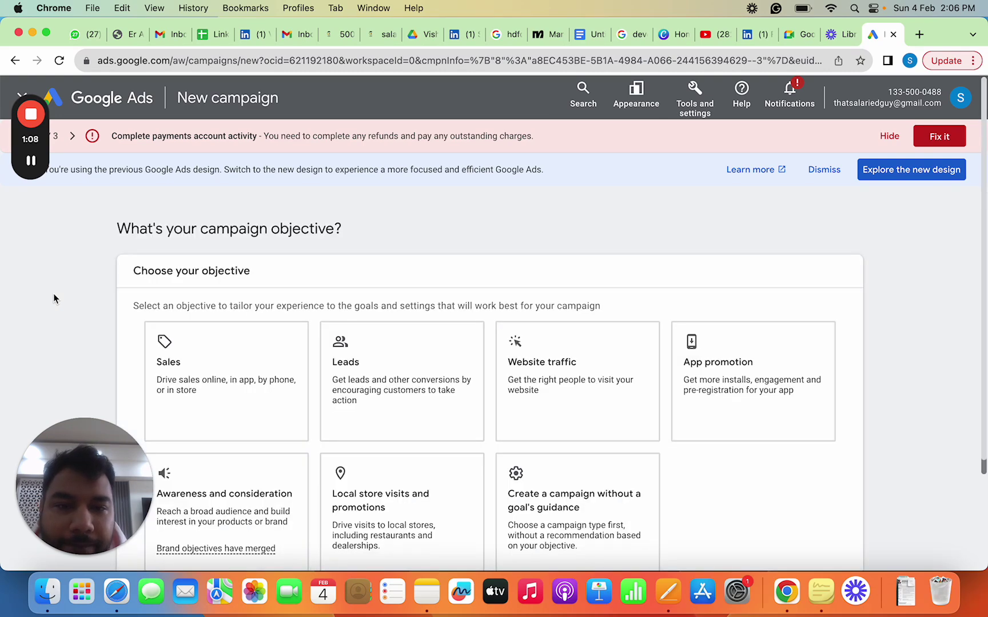
scroll(337, 221, "down", 3)
Compare the objective cards, dismiss the brand-campaign tip, and choose Sales as the objective.
left_click(337, 224)
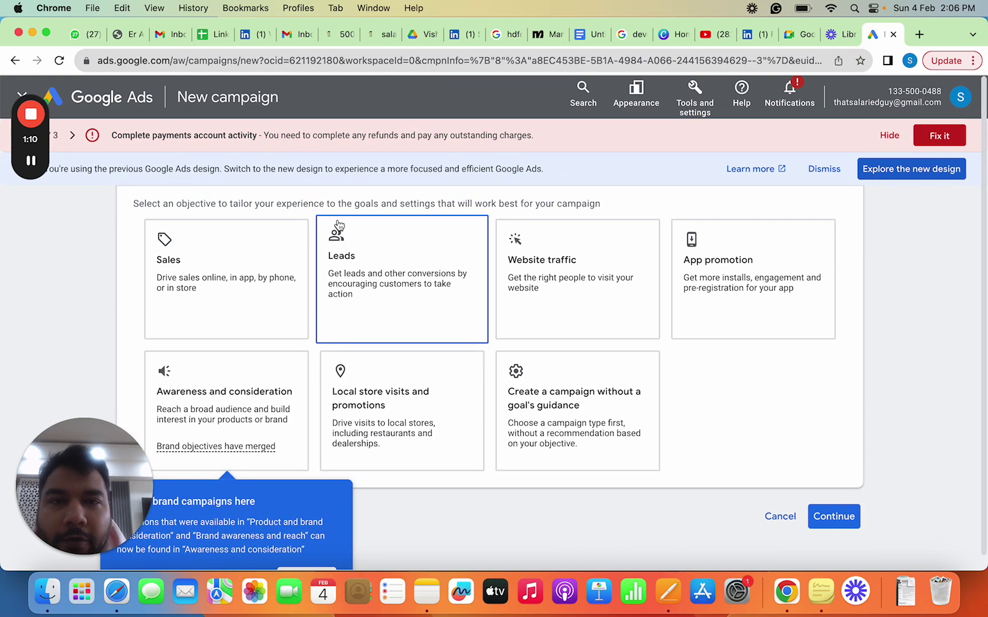
left_click(260, 304)
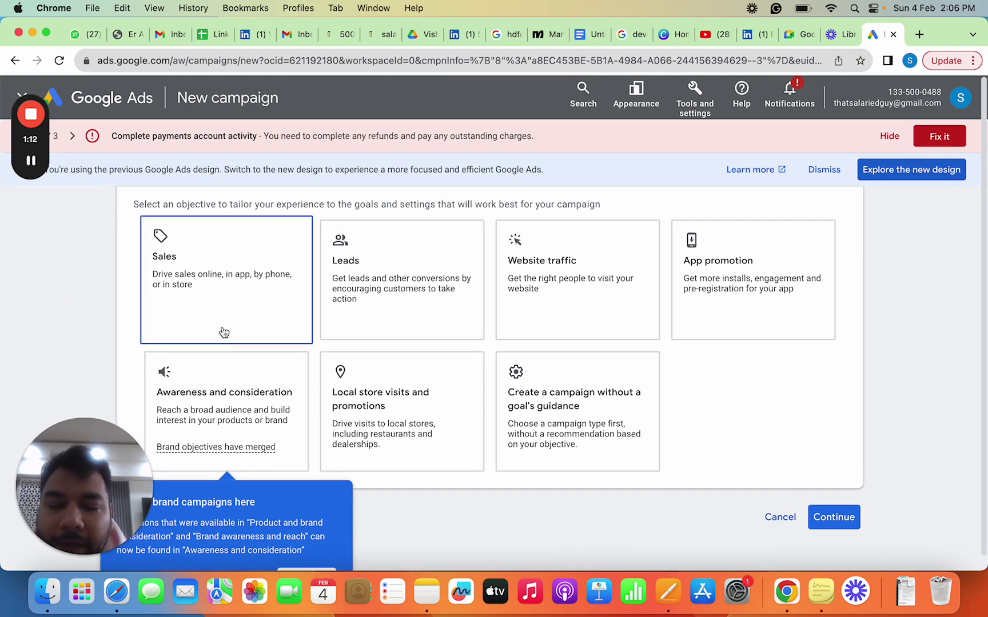
left_click(403, 290)
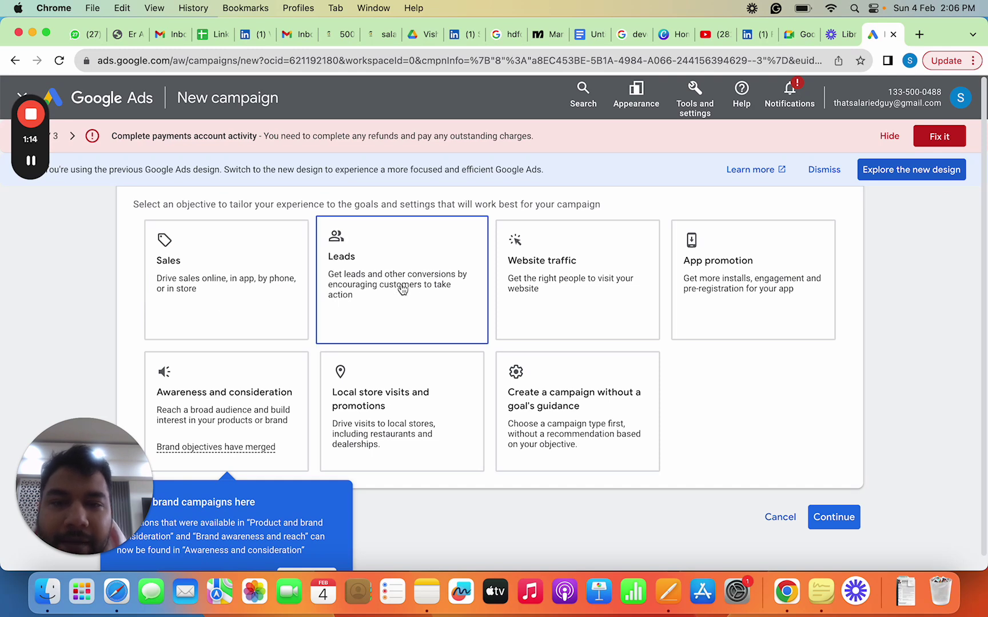
left_click(552, 292)
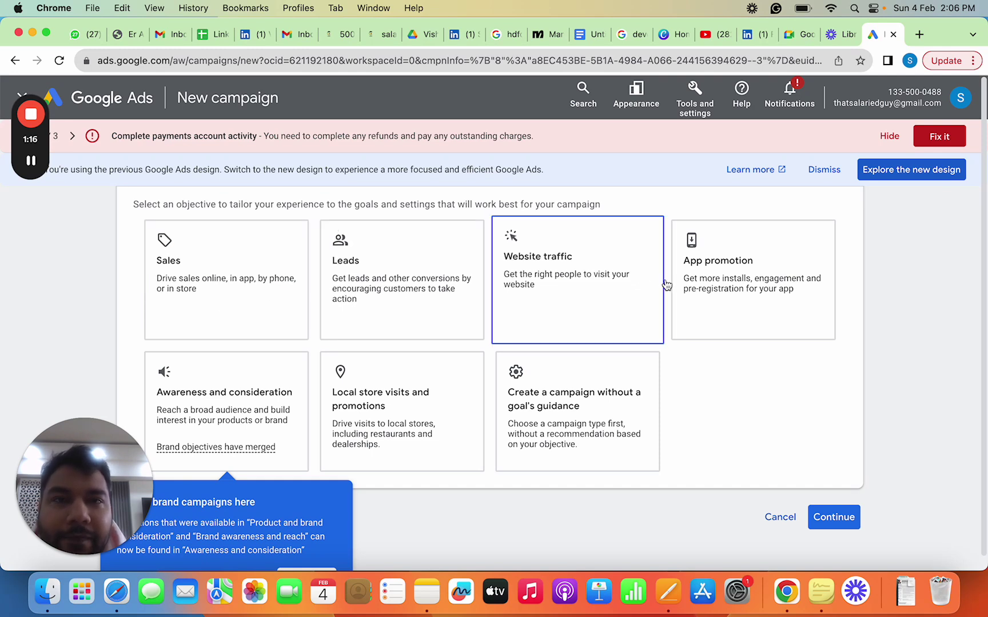
left_click(733, 291)
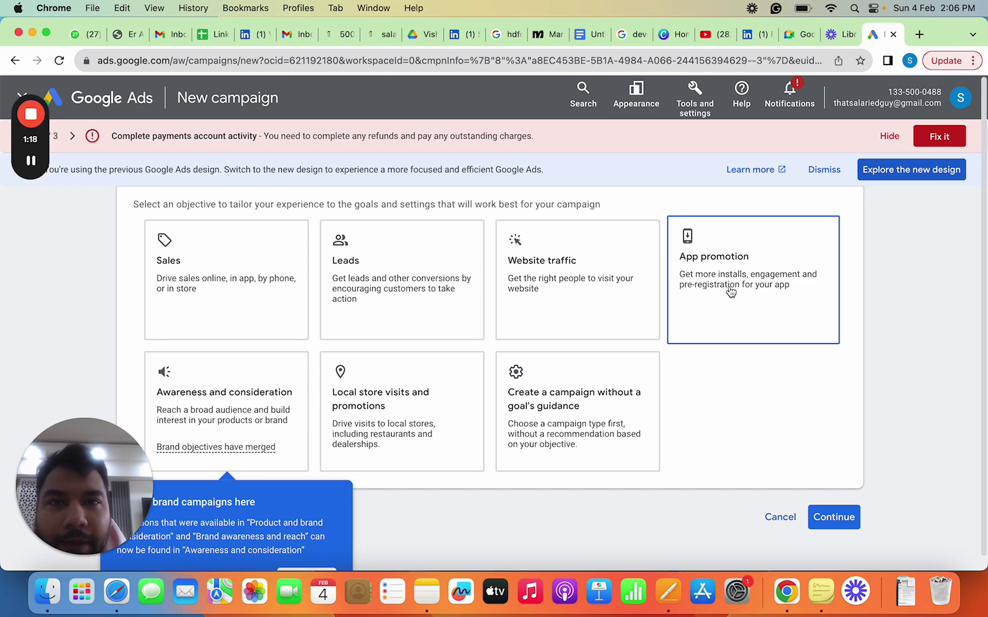
left_click(507, 324)
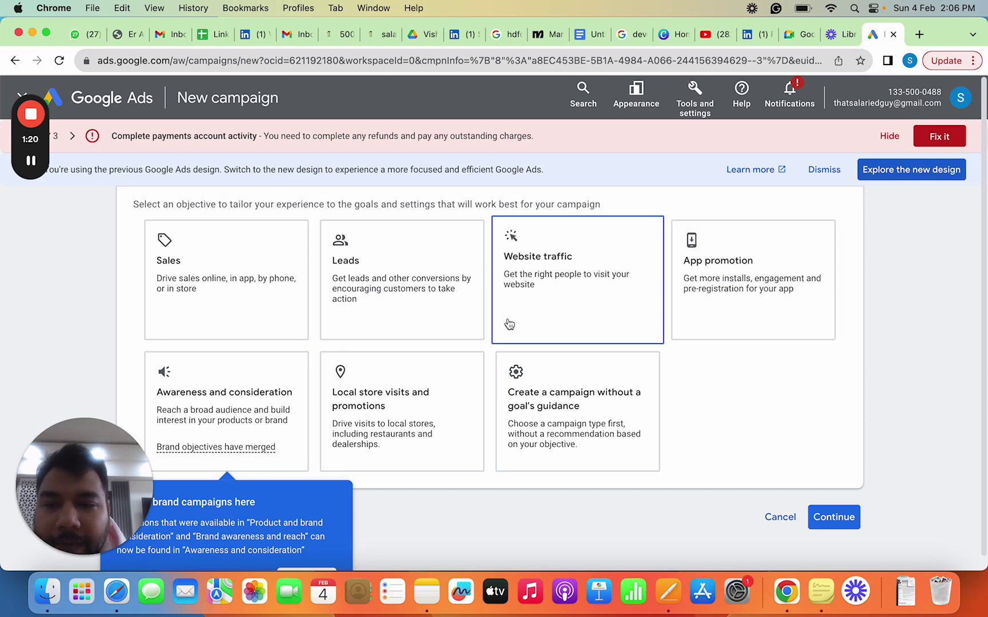
left_click(256, 381)
scroll(253, 382, "down", 1)
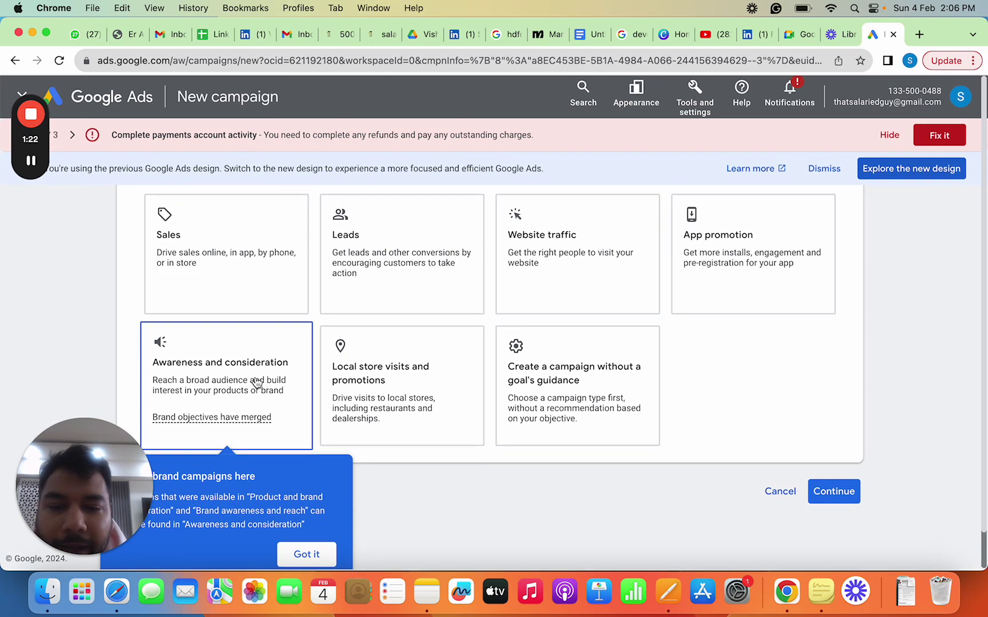
left_click(308, 562)
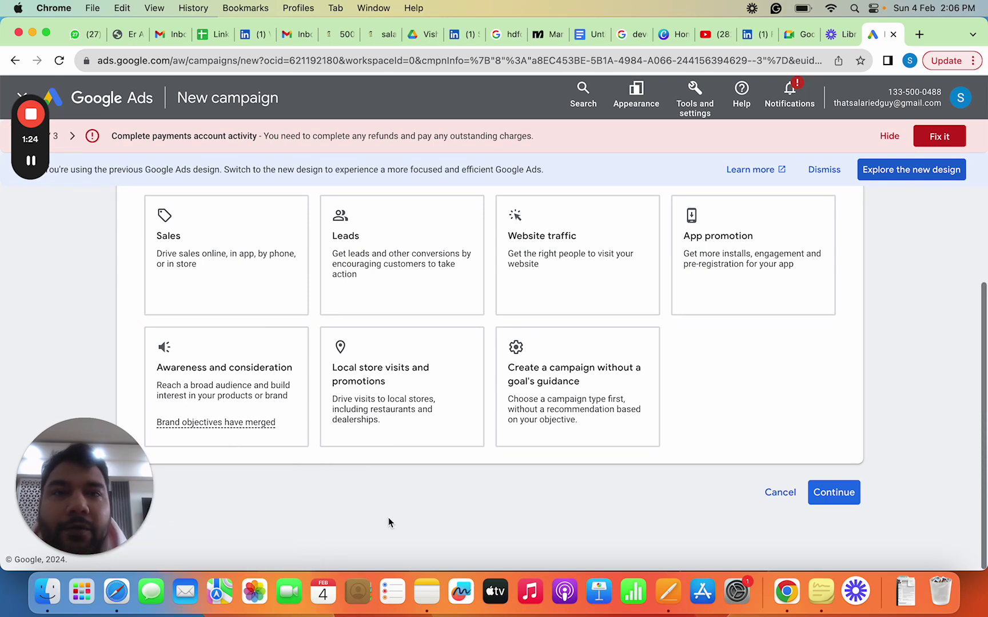
left_click(239, 276)
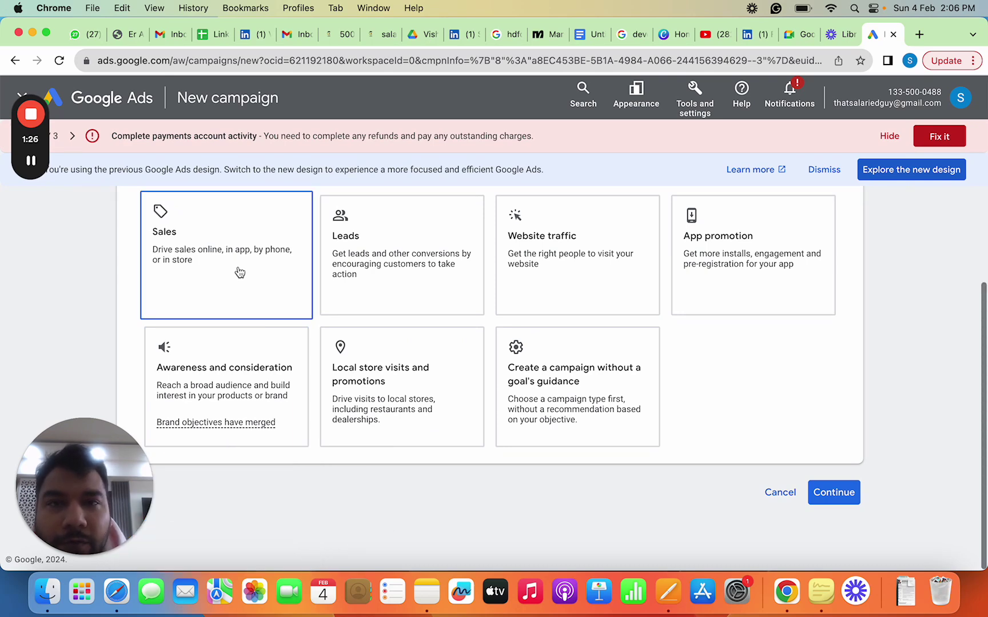
scroll(239, 273, "down", 2)
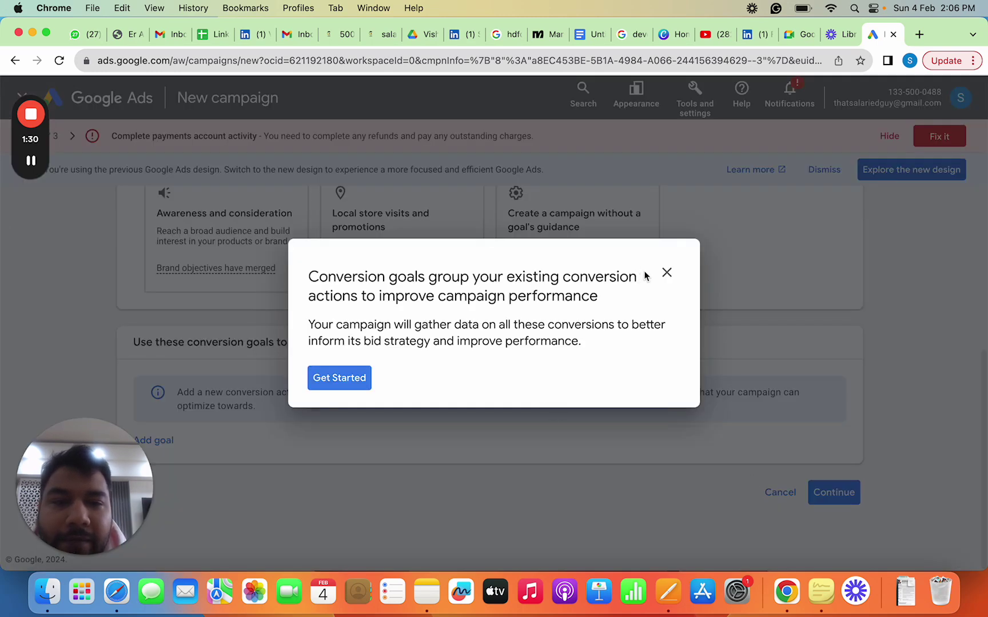
Get past the conversion goals guide and add Engagements as a conversion goal.
left_click(667, 272)
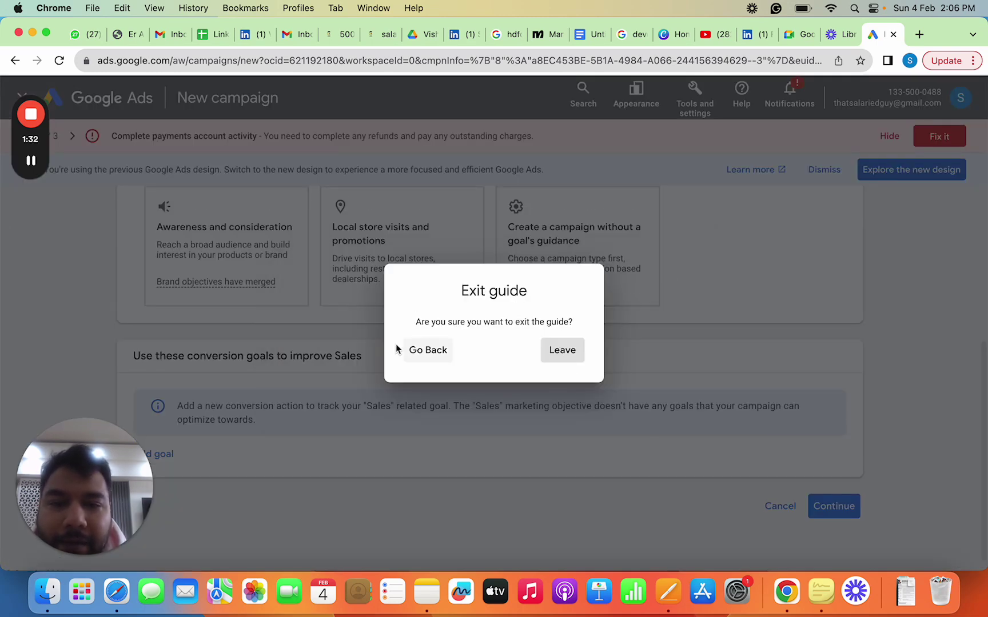
left_click(426, 349)
left_click(343, 377)
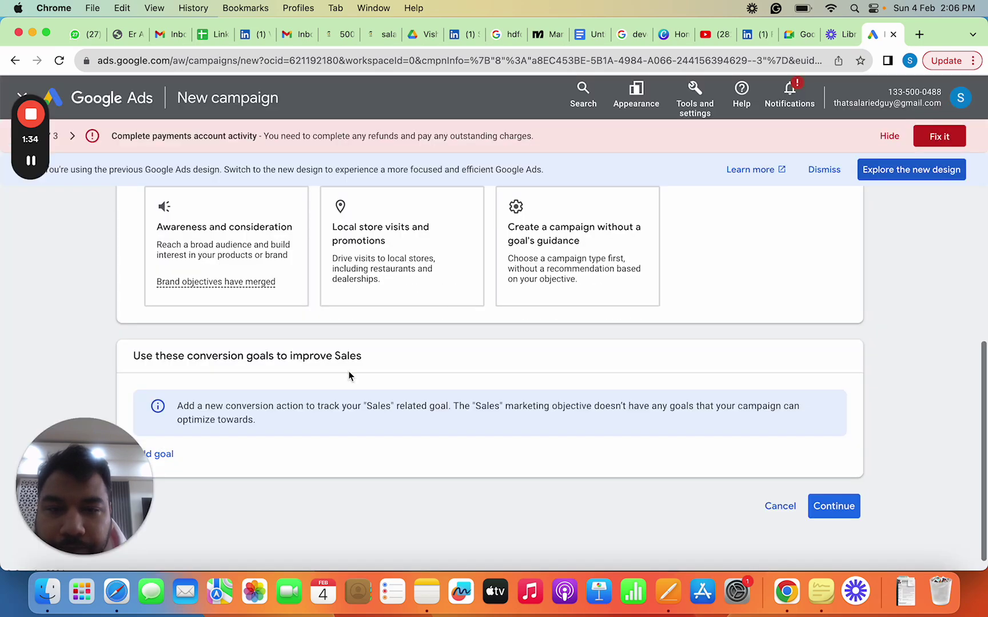
scroll(397, 400, "down", 1)
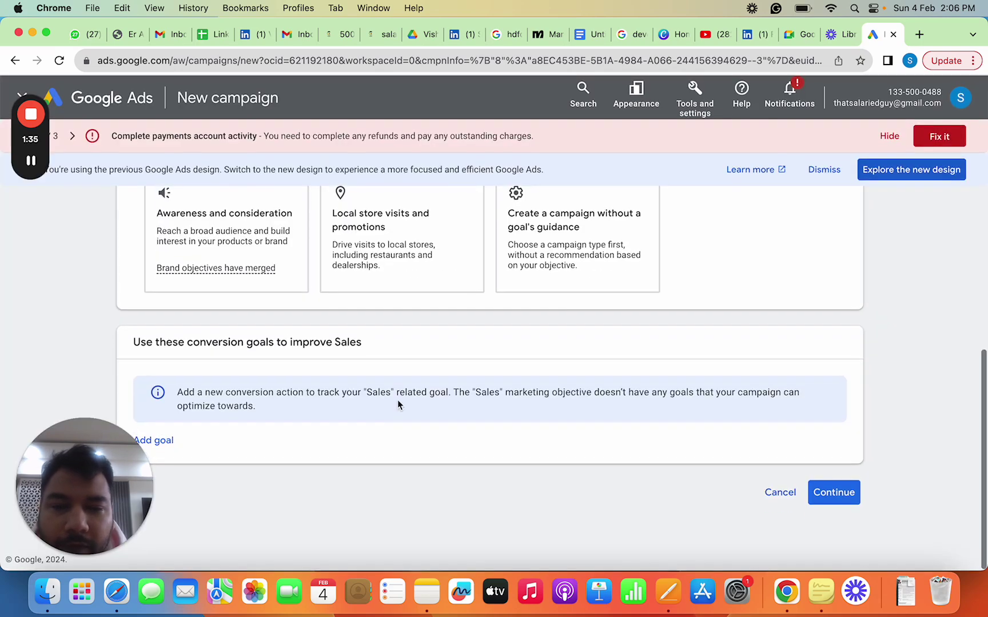
left_click(164, 441)
left_click(216, 480)
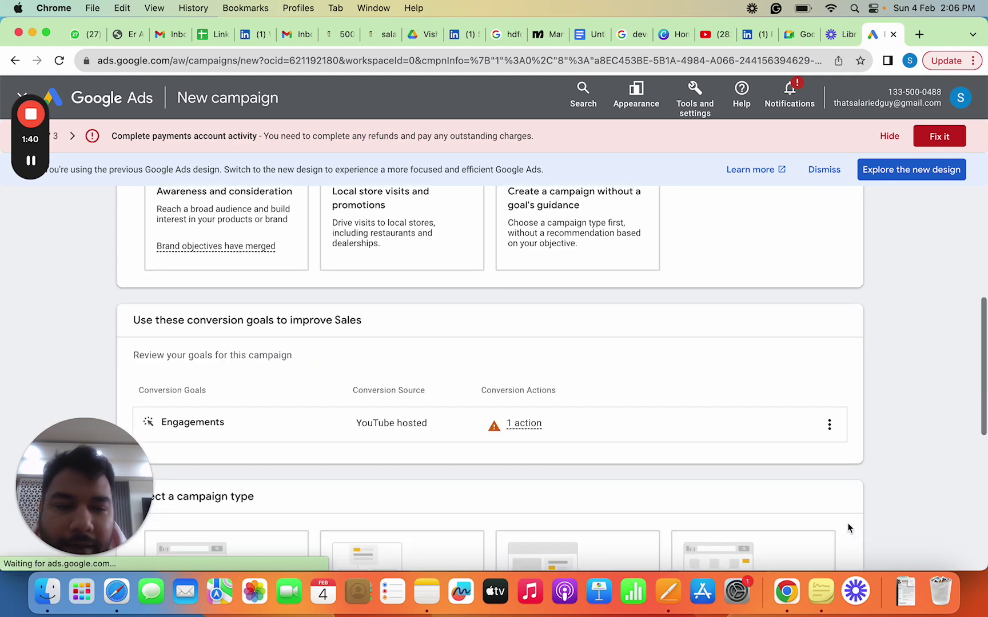
scroll(701, 419, "down", 6)
scroll(699, 406, "up", 2)
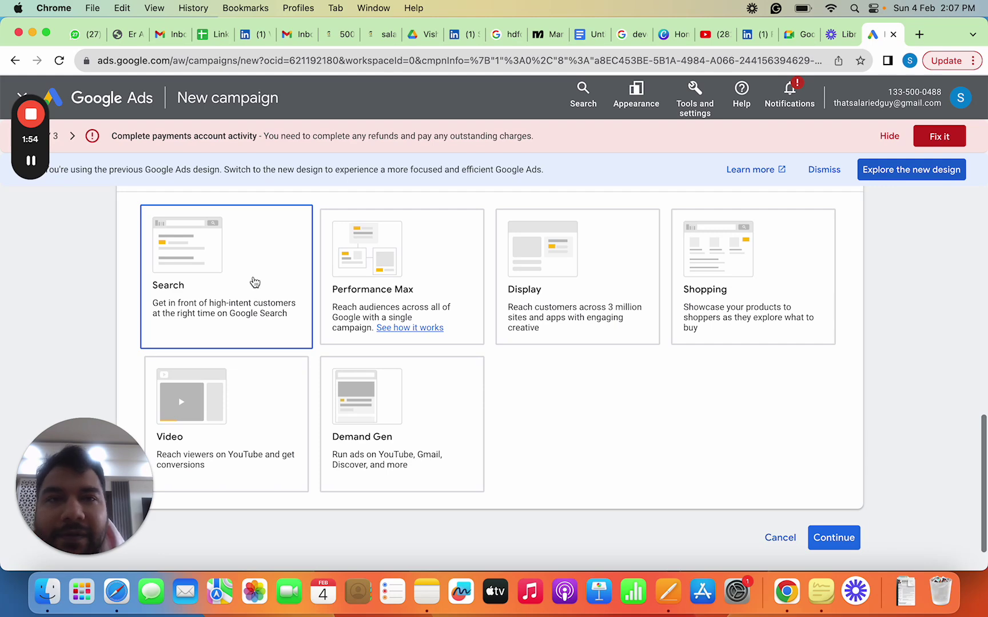
Pick Search instead of Performance Max as the campaign type.
left_click(380, 278)
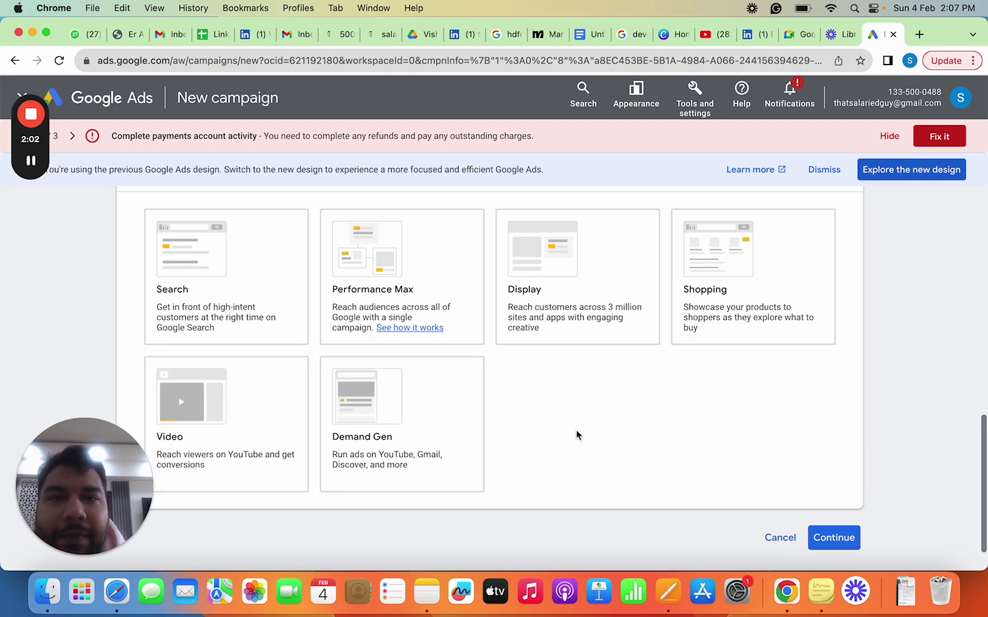
left_click(231, 263)
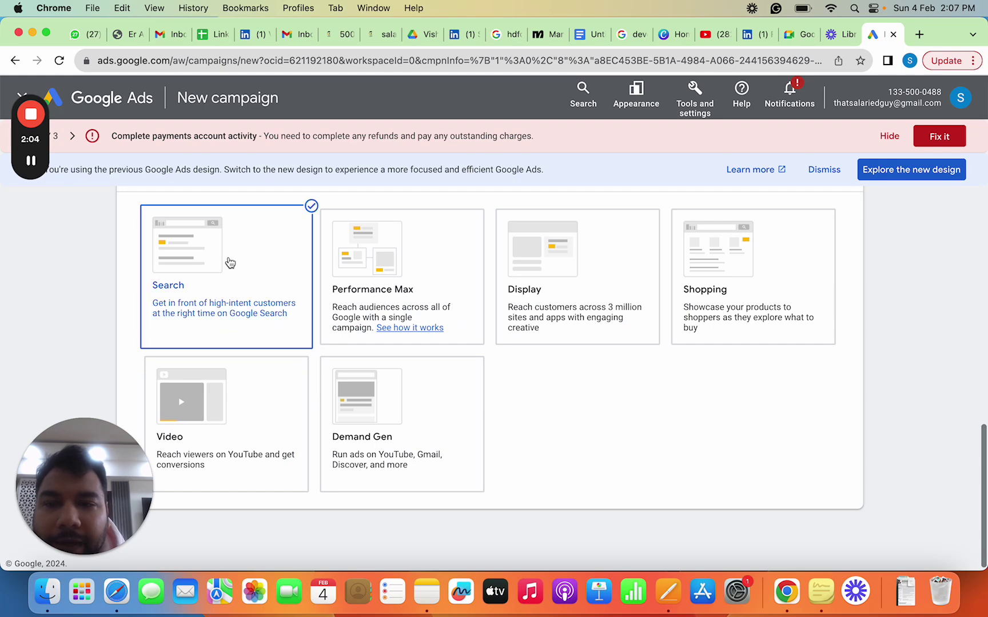
Tick Website visits and enter salariedacademy.com as the business website.
scroll(780, 351, "down", 5)
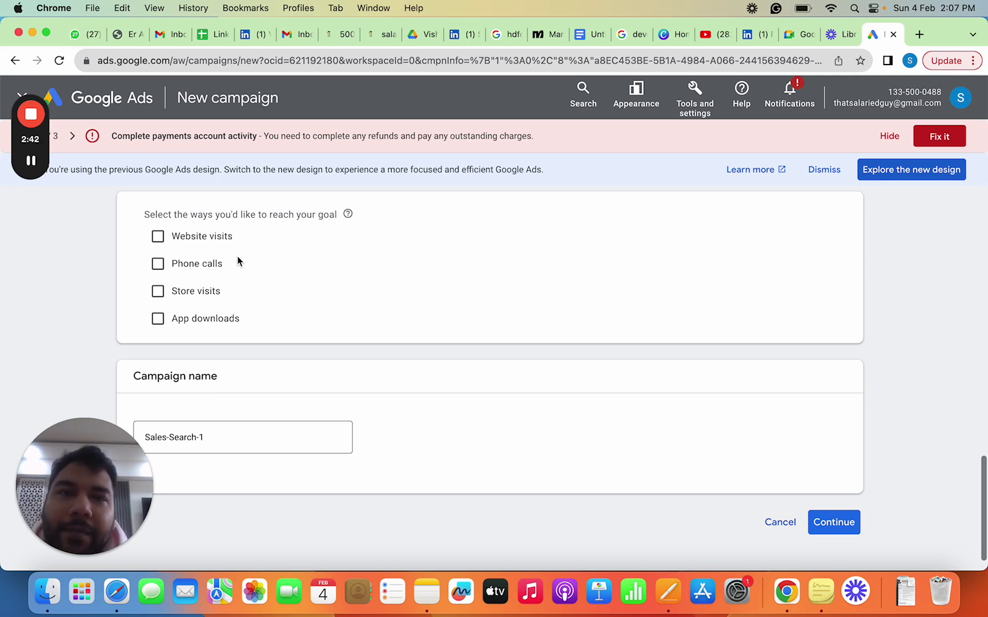
left_click(158, 236)
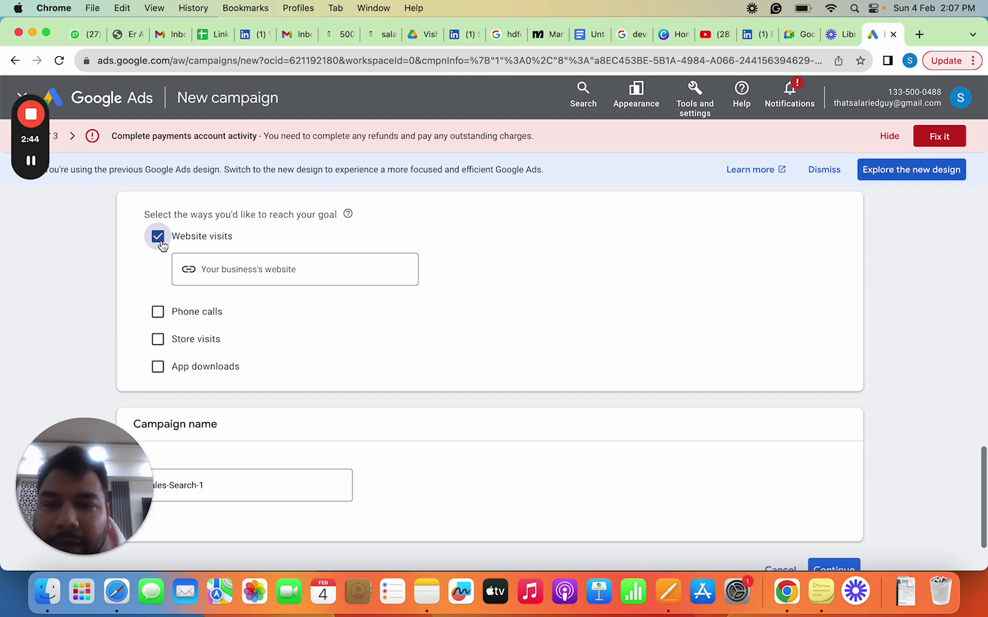
left_click(298, 270)
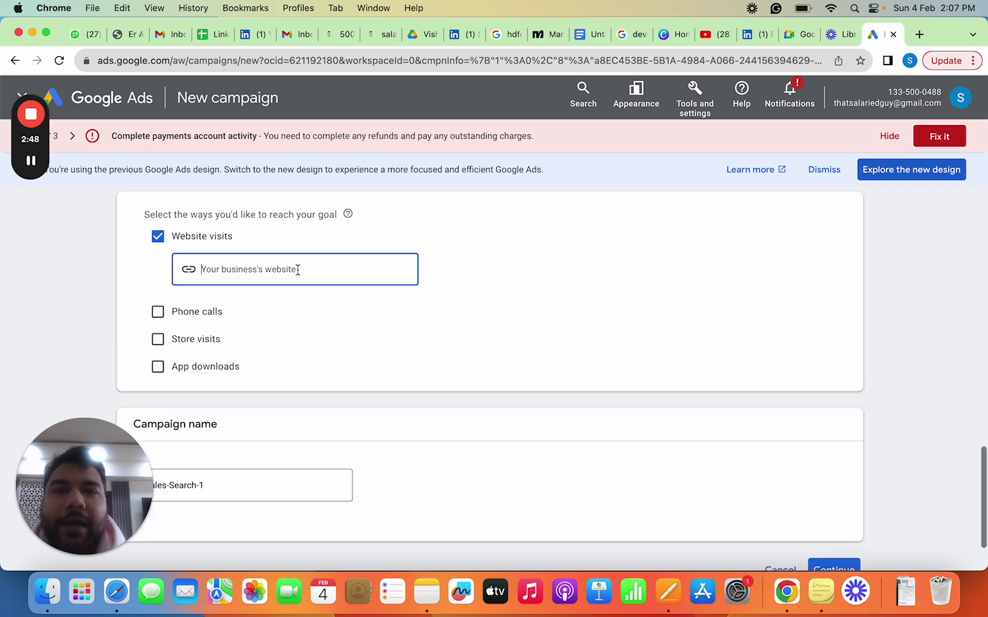
type("sla")
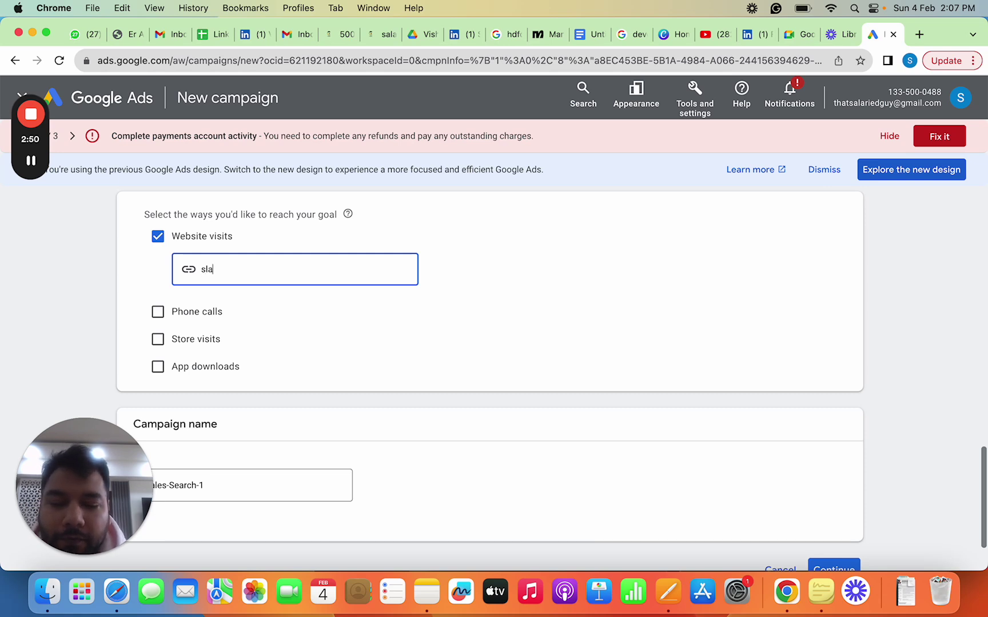
type("ried")
key("BackSpace")
key("BackSpace")
key("BackSpace")
key("BackSpace")
key("BackSpace")
key("BackSpace")
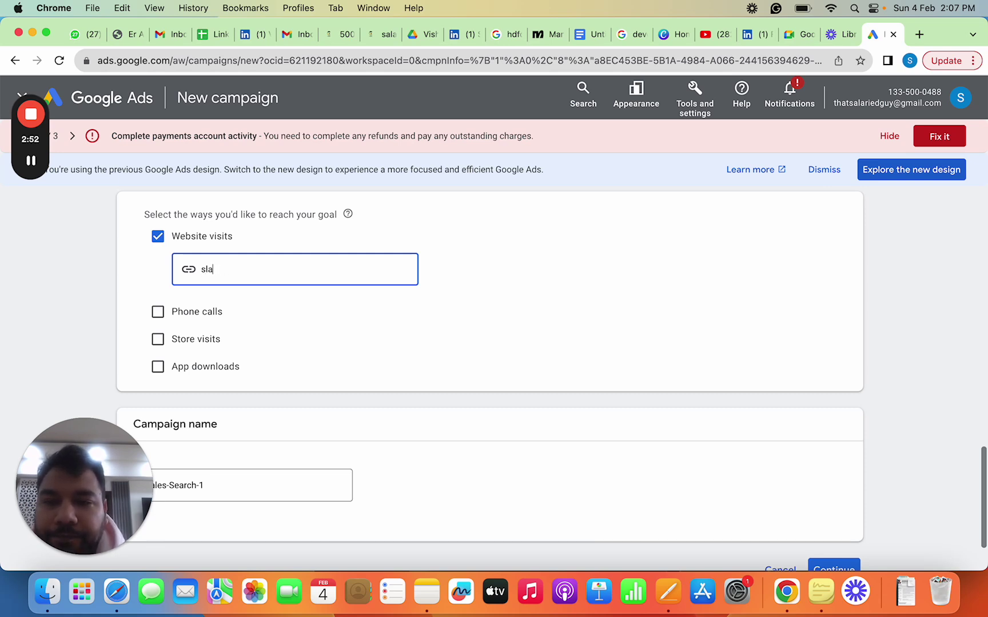
type("alare")
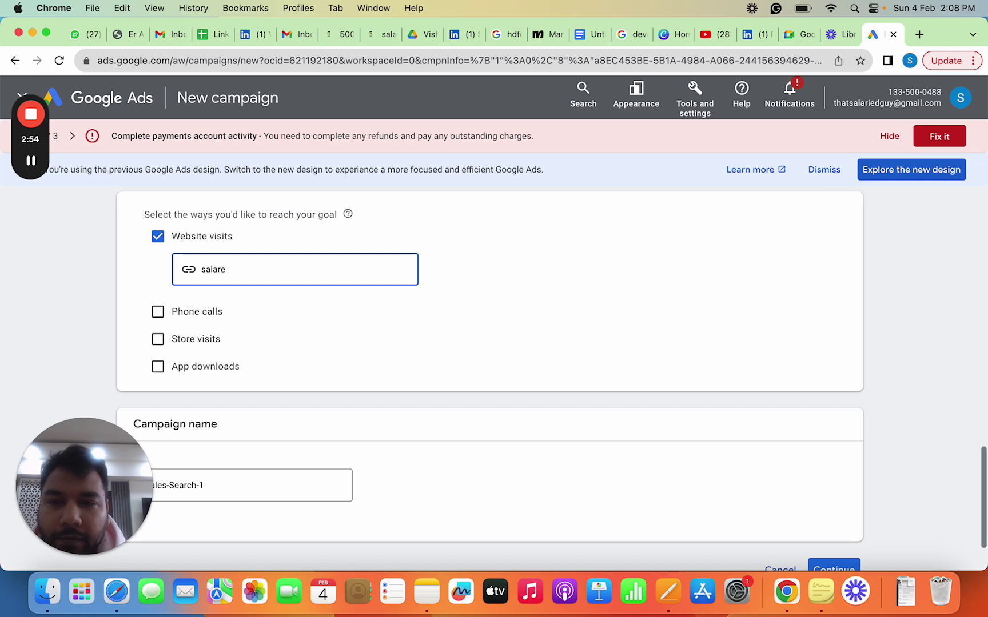
key("BackSpace")
type("iedacademy.com")
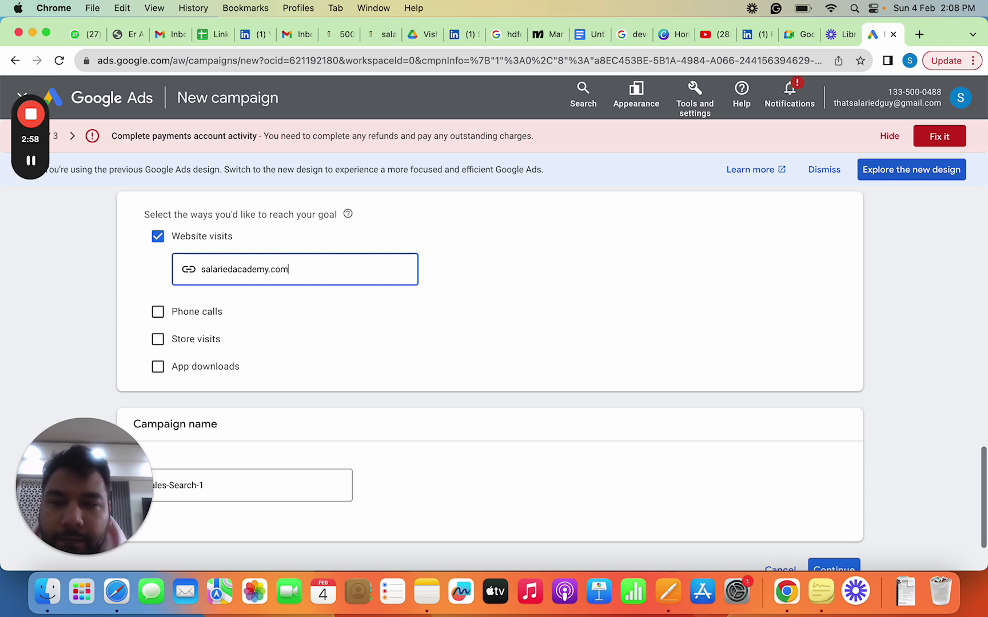
left_click(410, 310)
scroll(410, 309, "down", 3)
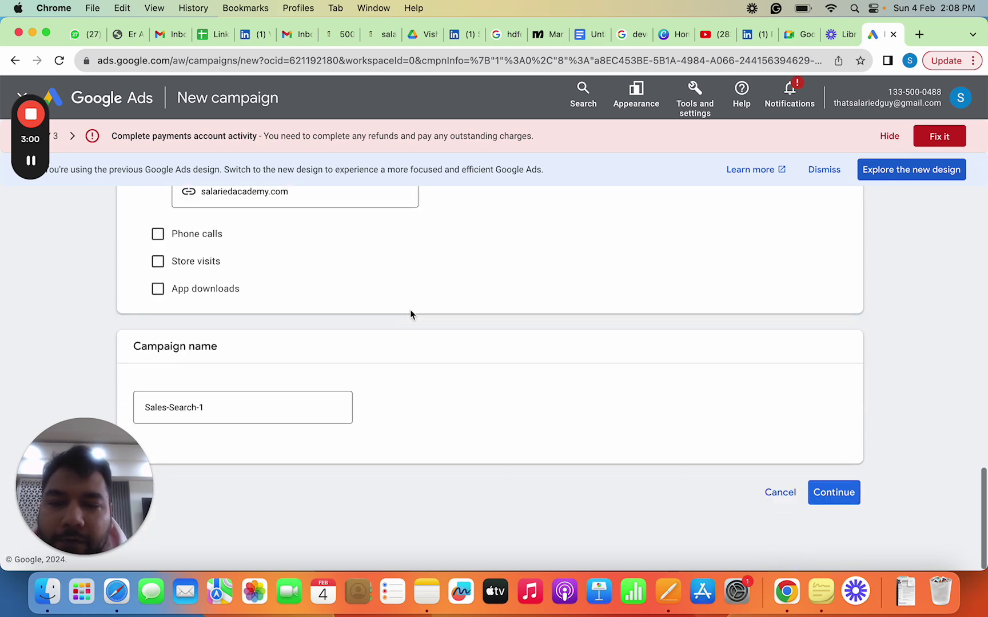
Continue past the goal step and dismiss the campaign creation promo.
left_click(834, 492)
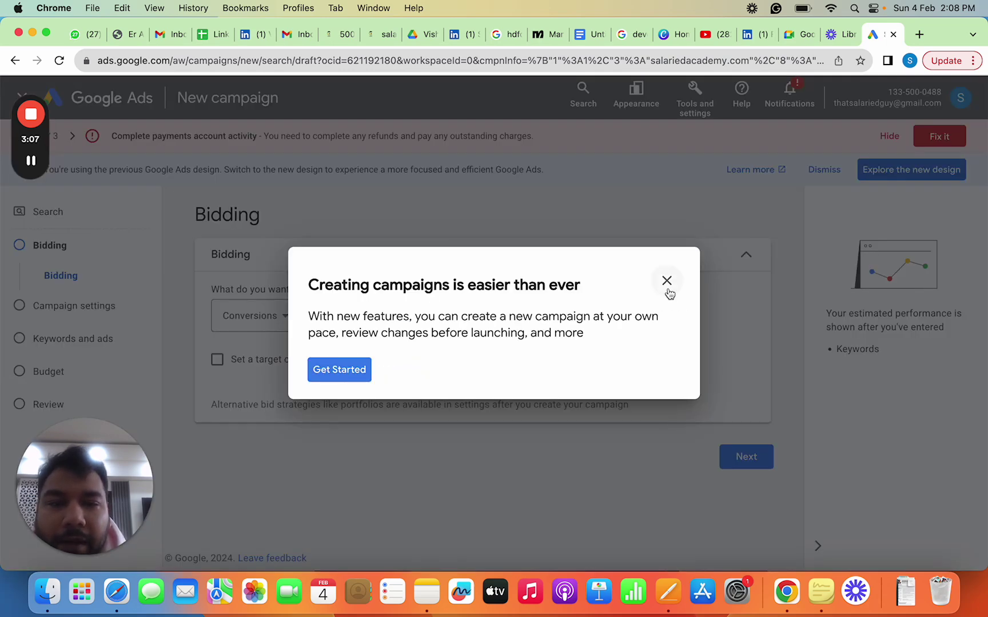
left_click(667, 289)
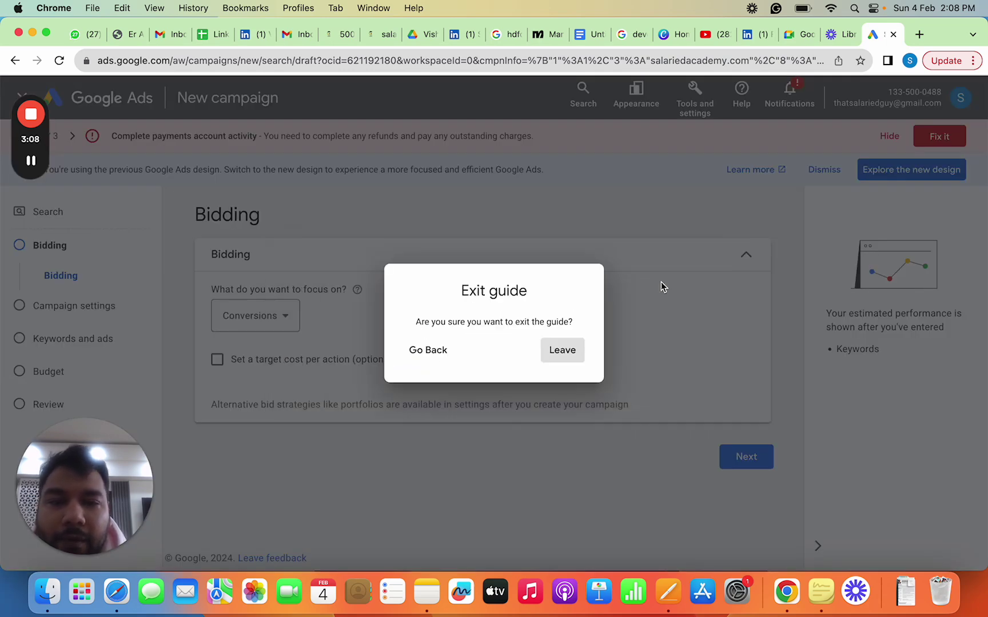
left_click(426, 349)
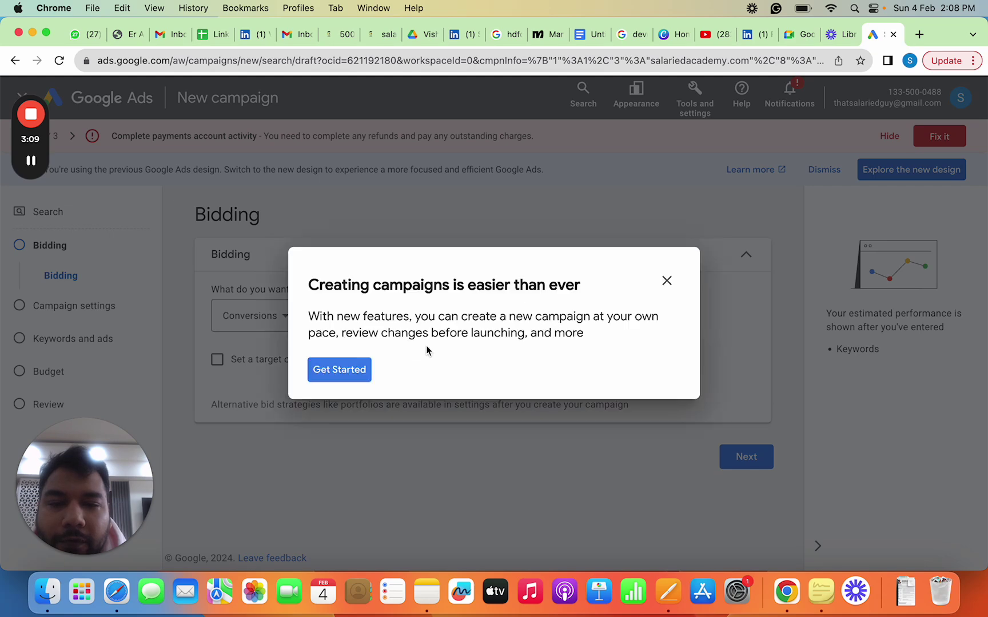
left_click(341, 371)
Set bidding to focus on Conversions with a ₹50 target CPA and proceed.
left_click(289, 314)
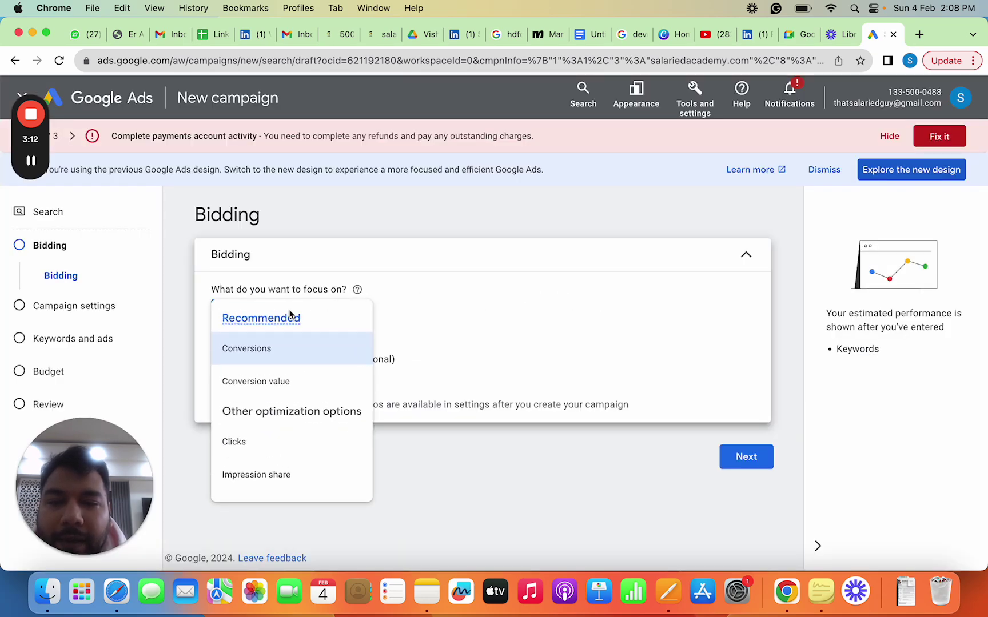
left_click(294, 350)
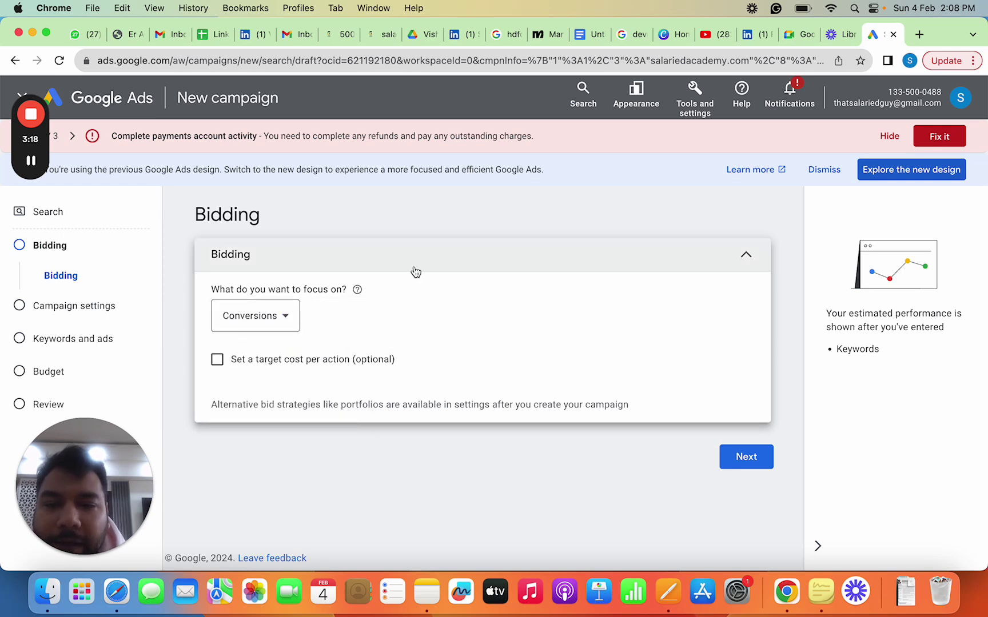
left_click(218, 360)
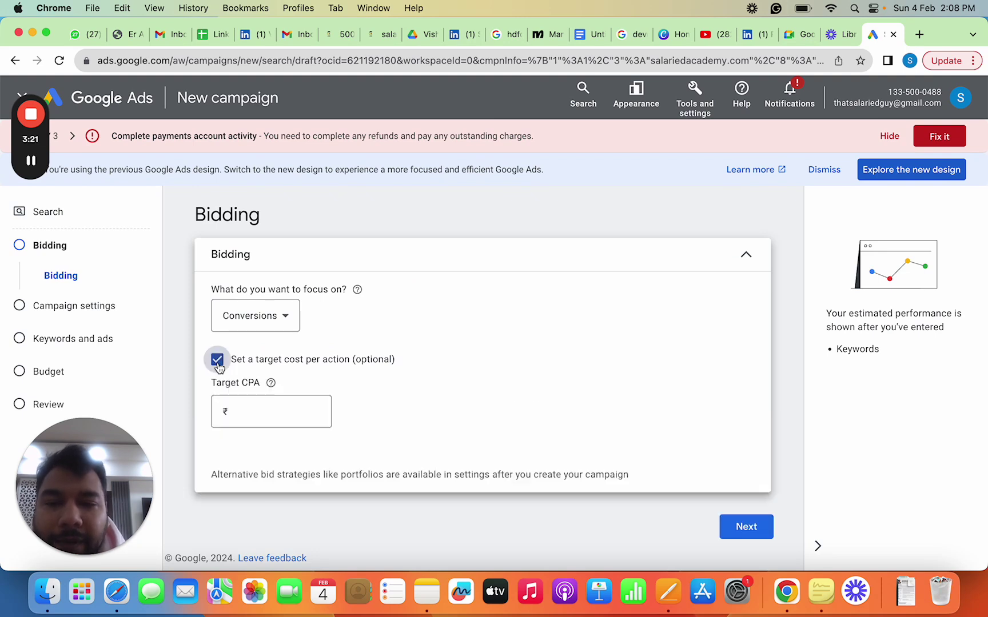
left_click(275, 409)
type("50")
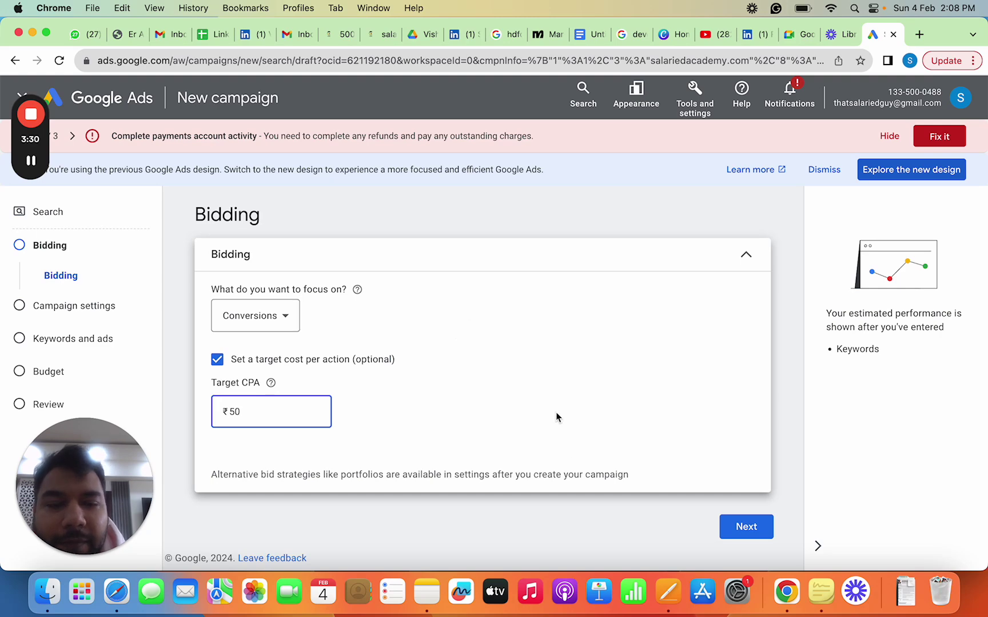
left_click(753, 535)
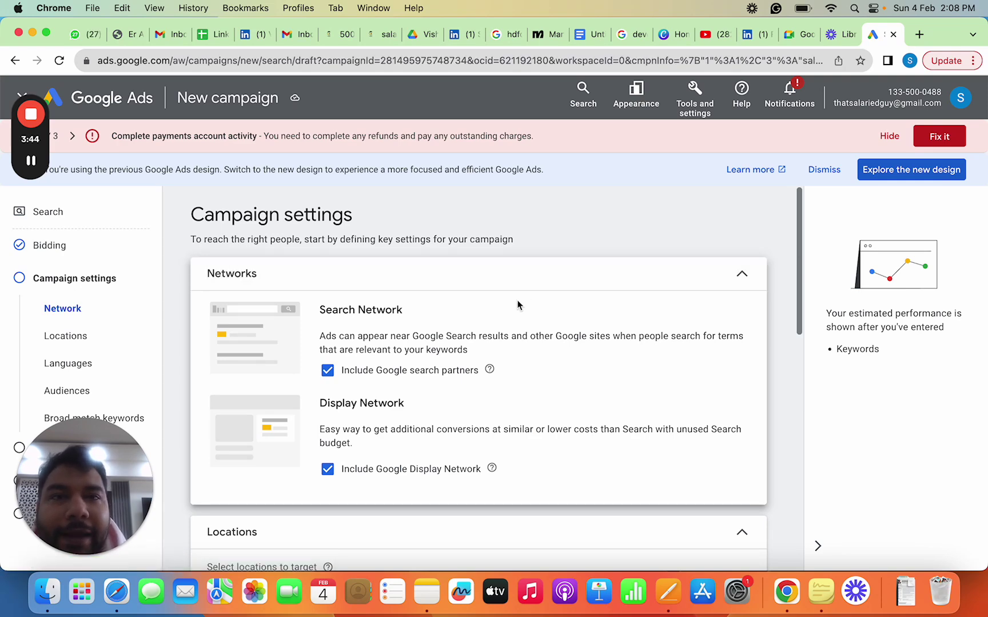
Select India as the location, keeping both networks and English as the language.
scroll(522, 323, "down", 15)
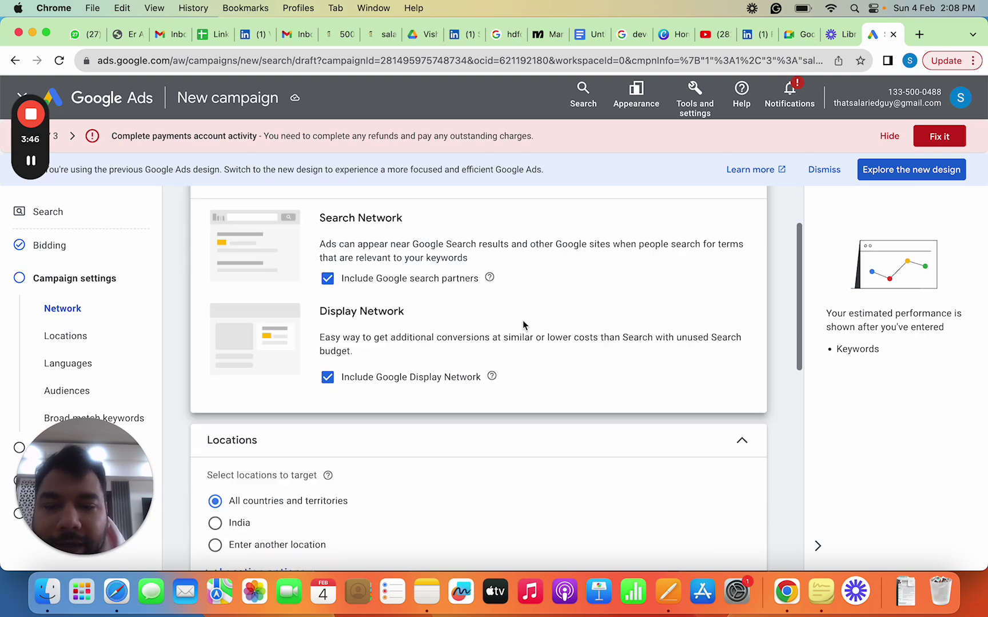
scroll(524, 325, "up", 5)
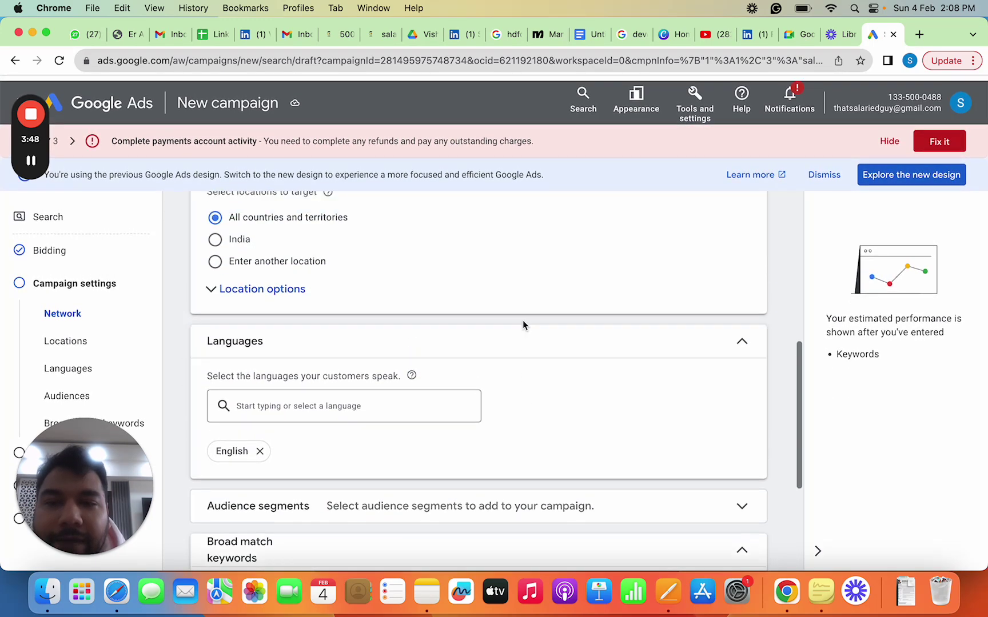
scroll(522, 326, "down", 1)
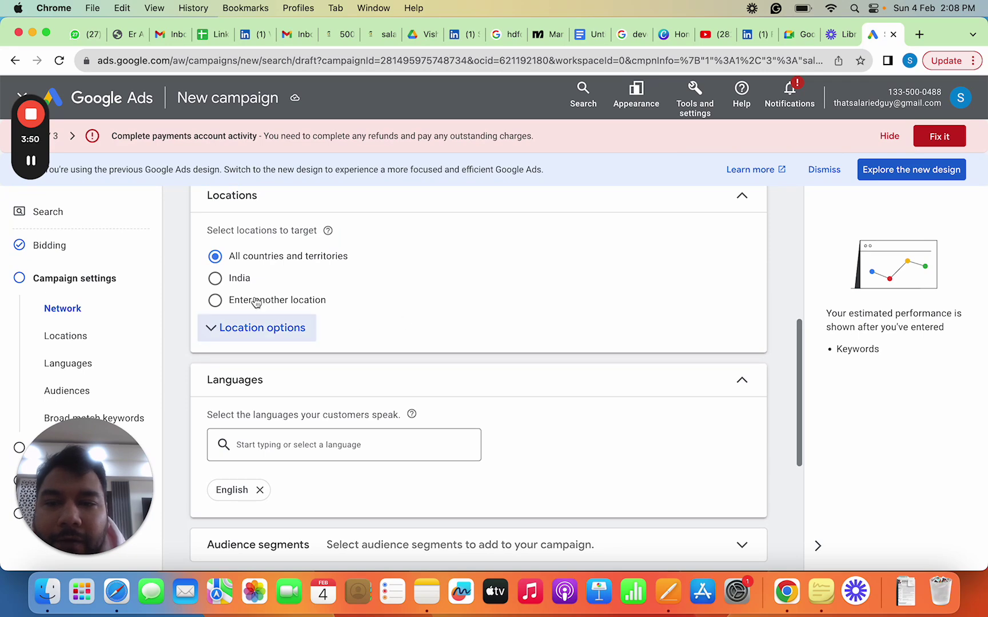
left_click(215, 279)
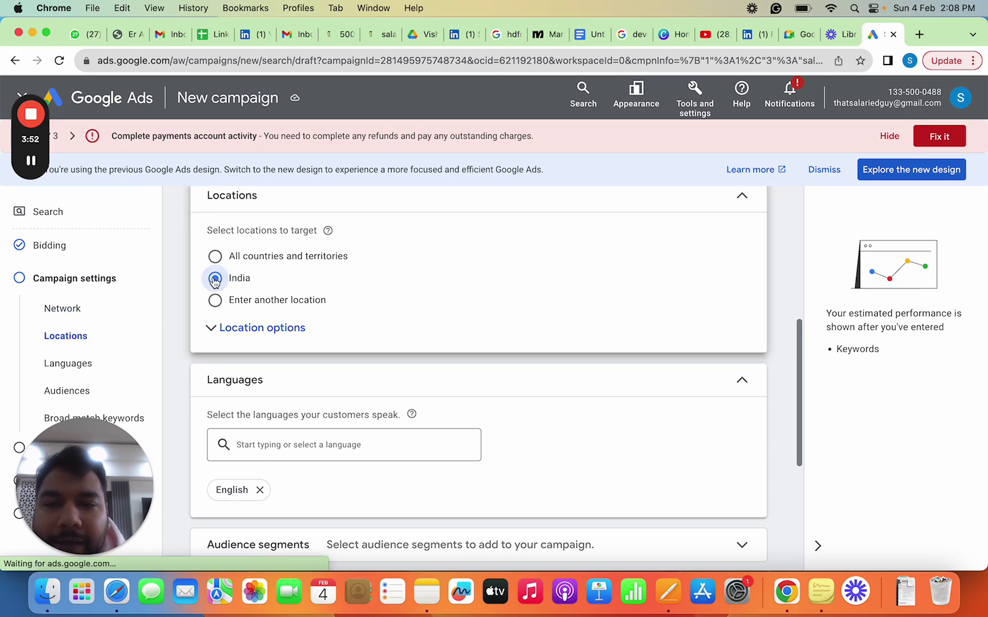
scroll(430, 291, "down", 5)
scroll(430, 291, "up", 2)
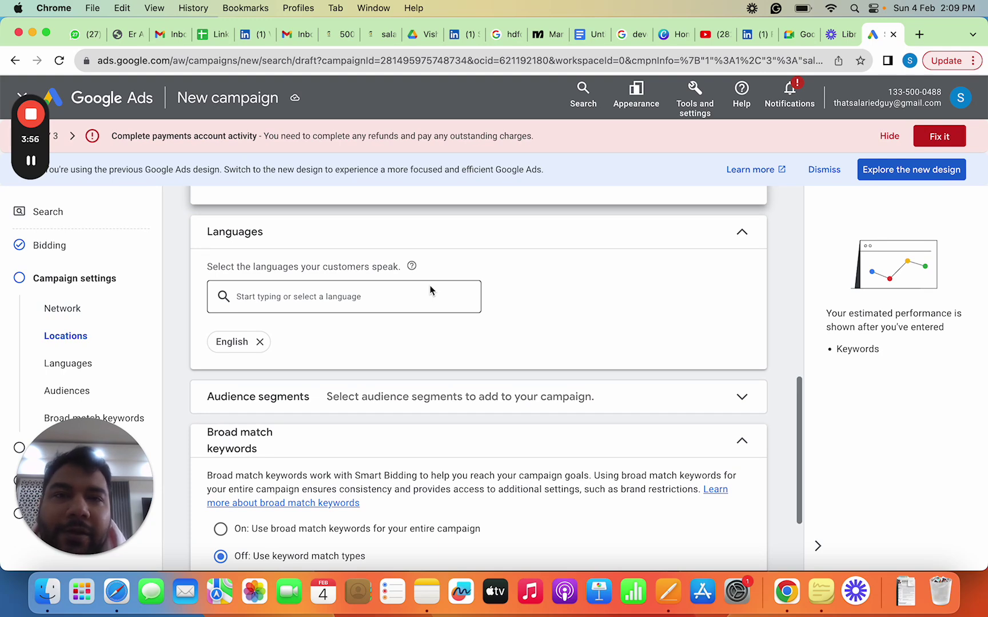
scroll(438, 336, "down", 2)
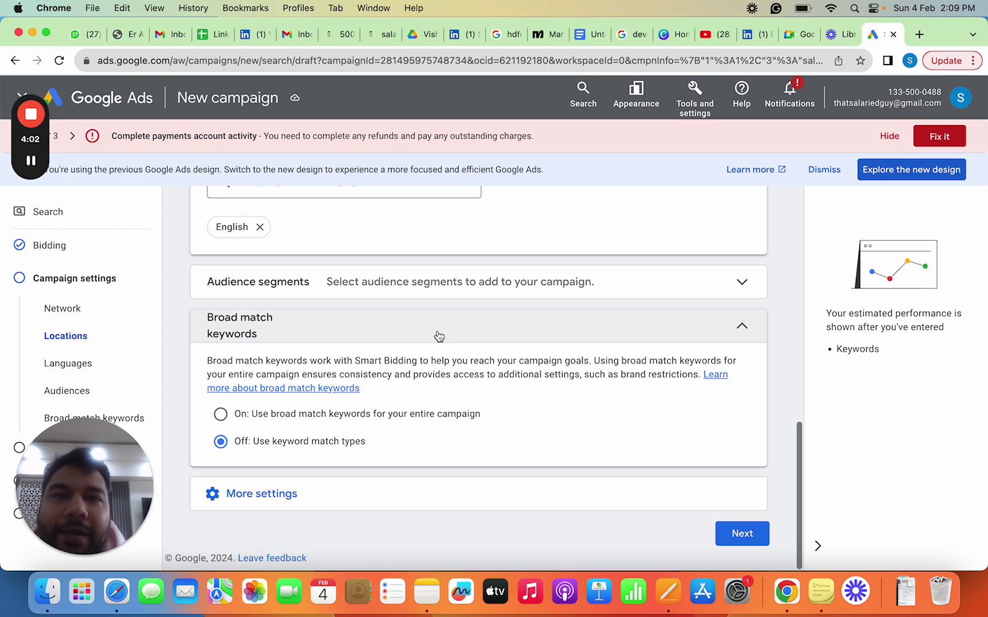
scroll(439, 336, "up", 10)
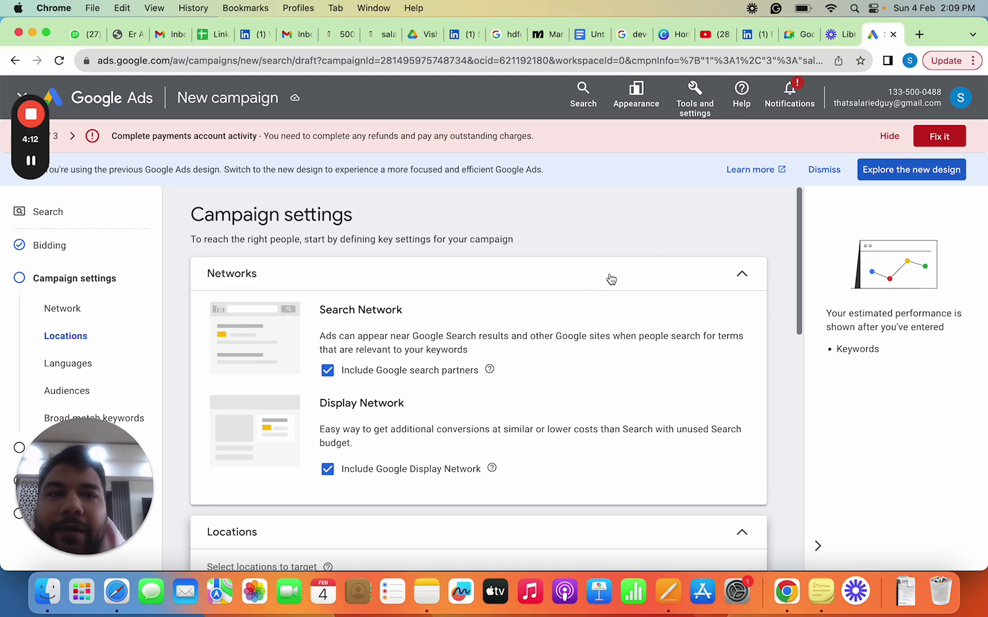
Search Google for 'google ads' in a new tab and open the sponsored Google Ads India page.
left_click(921, 35)
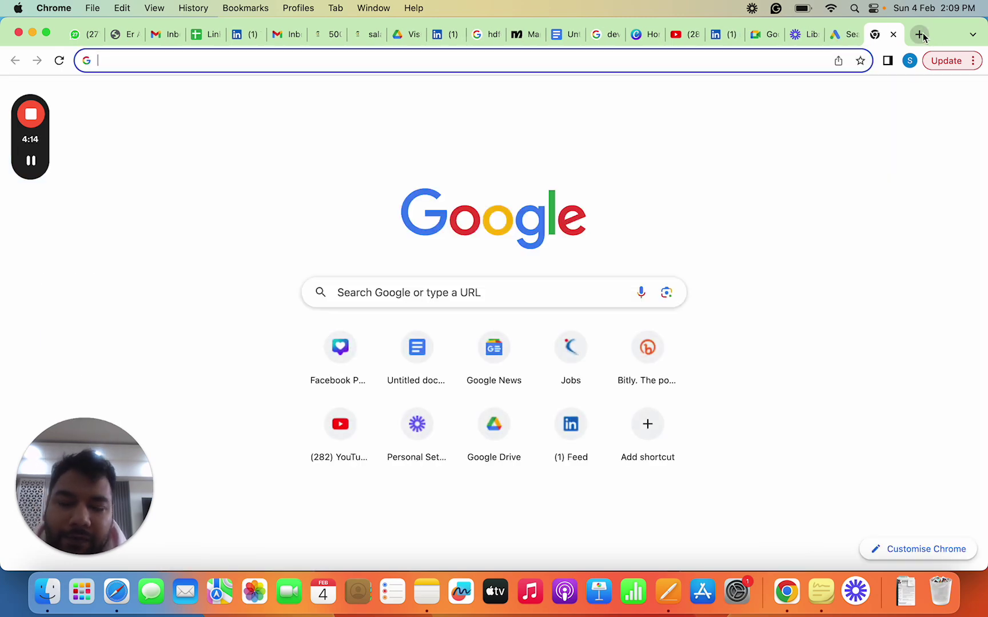
type("google ads")
key("Return")
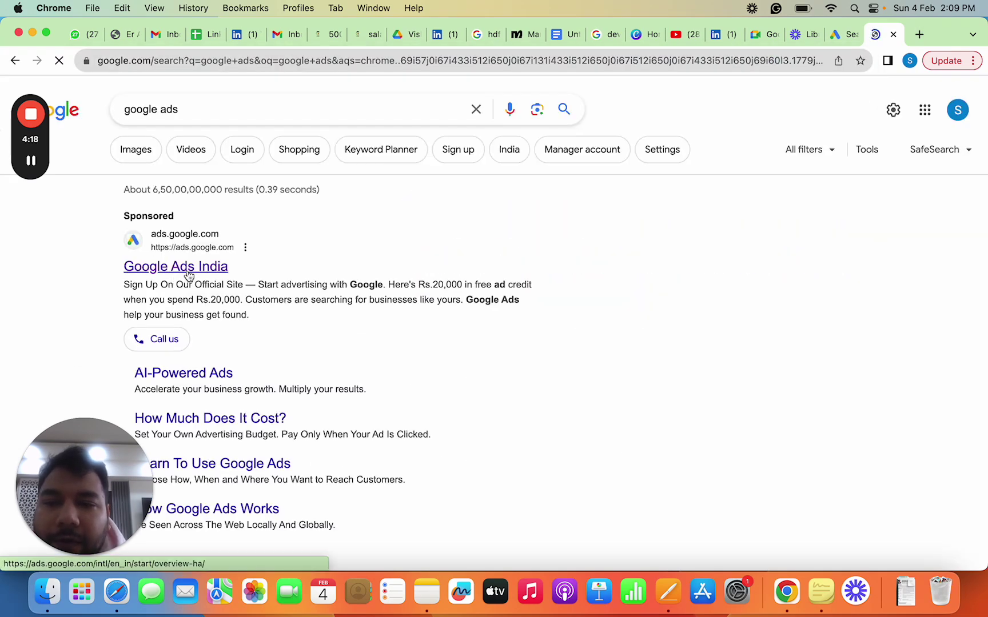
left_click(191, 270)
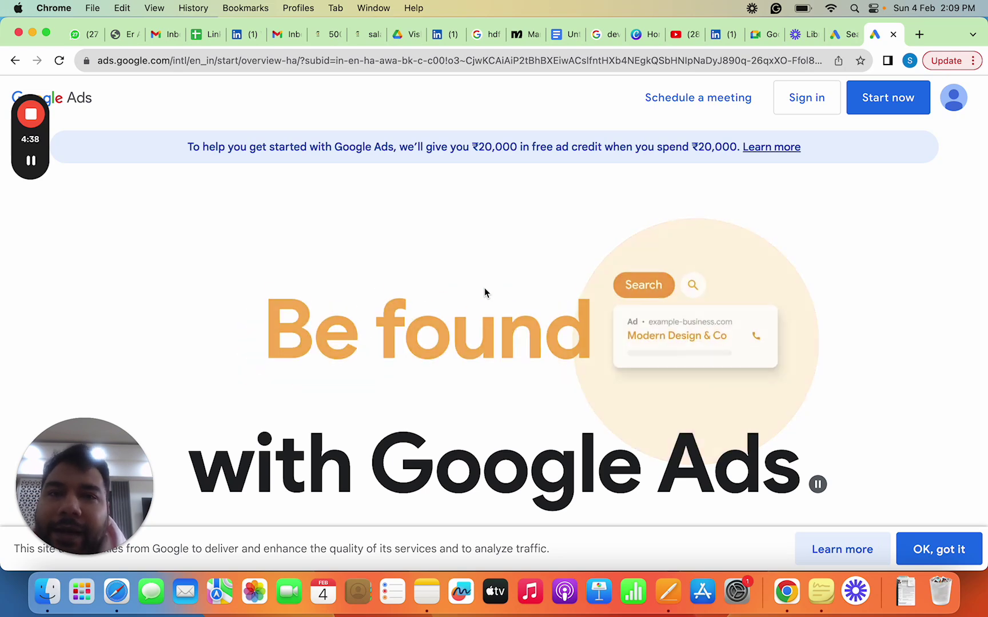
Return to the tab showing the draft campaign's Campaign settings.
left_click(844, 34)
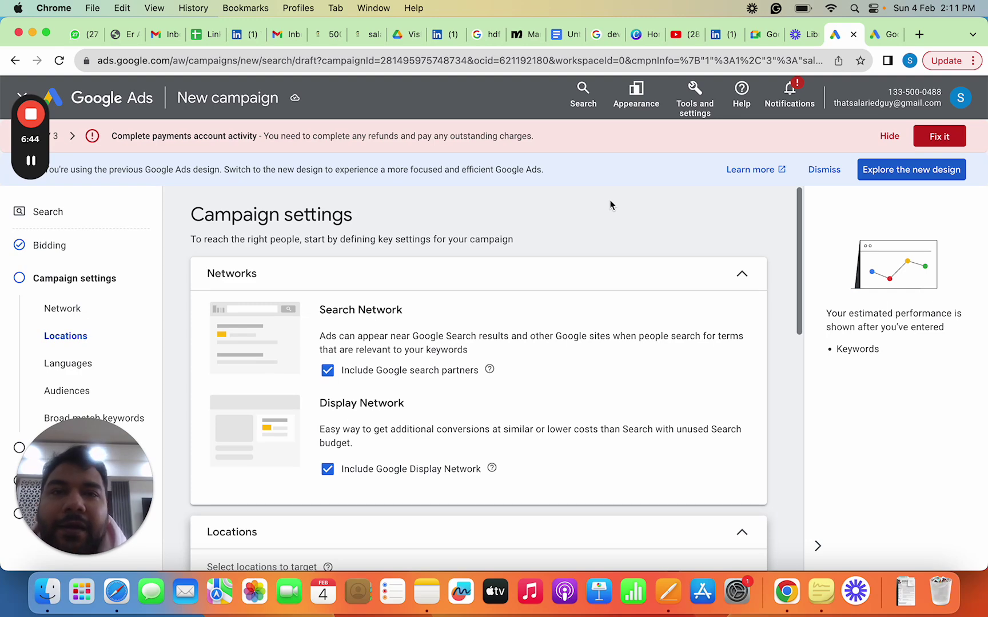
Switch back to the Google Ads landing page offering ₹20,000 free ad credit.
left_click(883, 35)
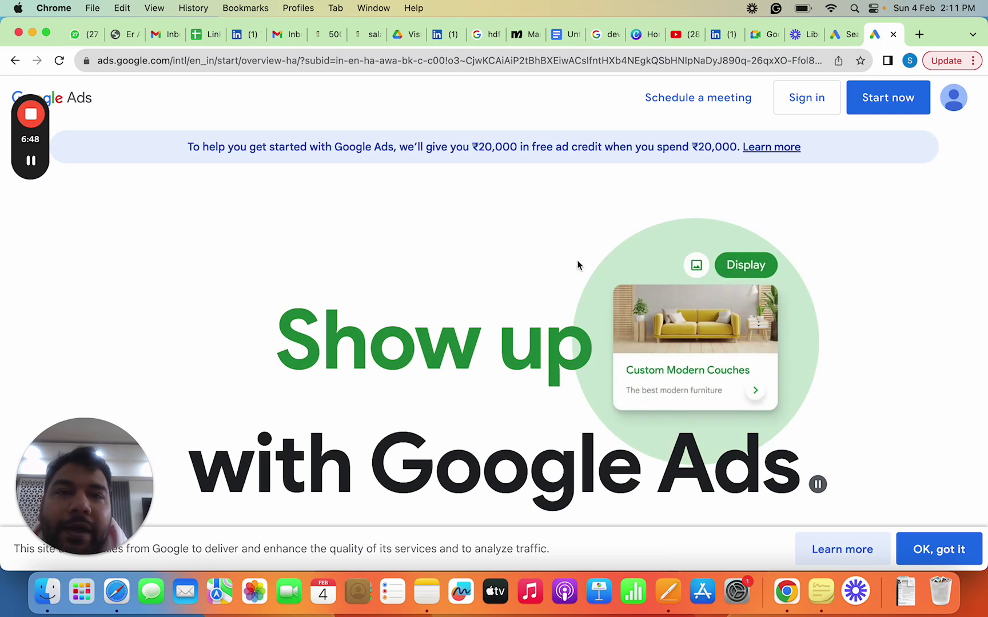